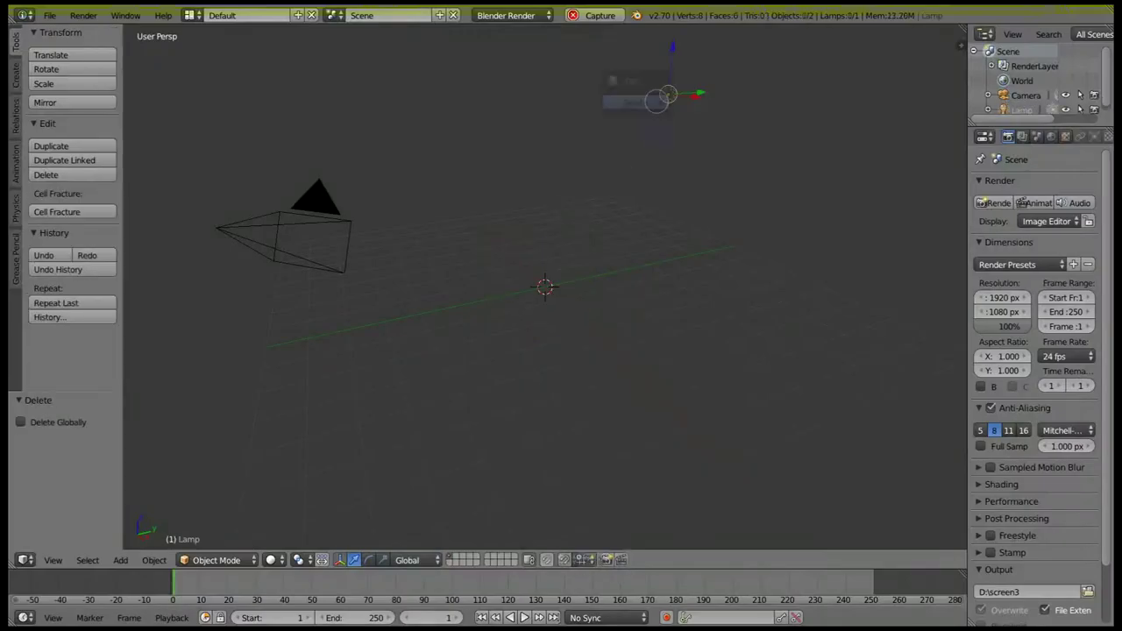
Step: Add a circle mesh, then extrude and scale its first ring in front view
key(shift+a)
click(500, 243)
key(KP_1)
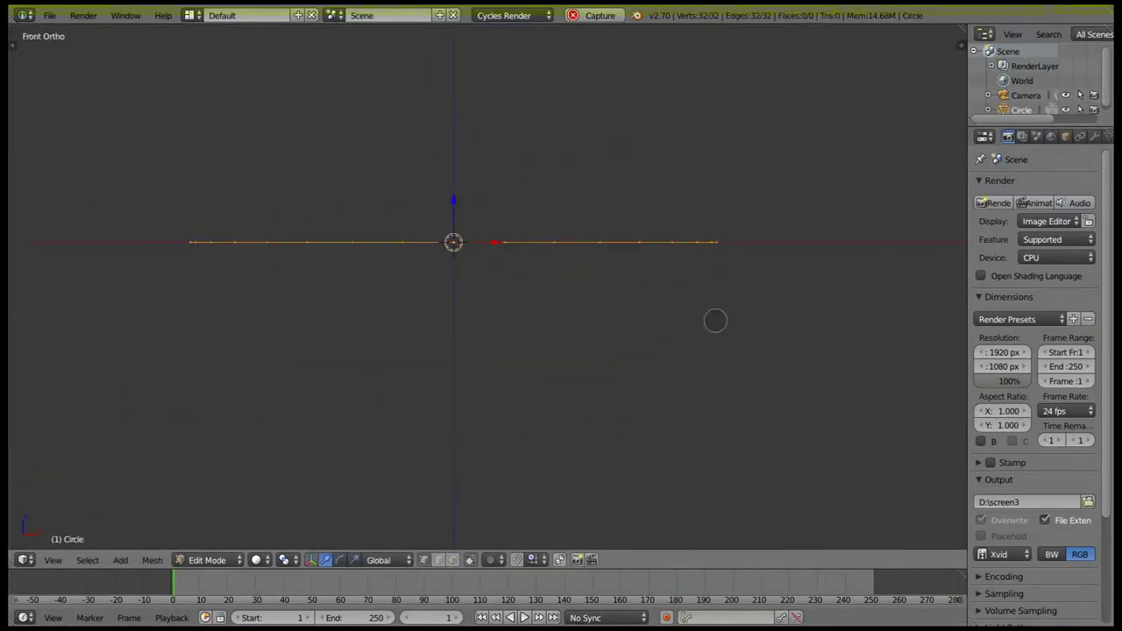
key(Tab)
key(e)
key(e)
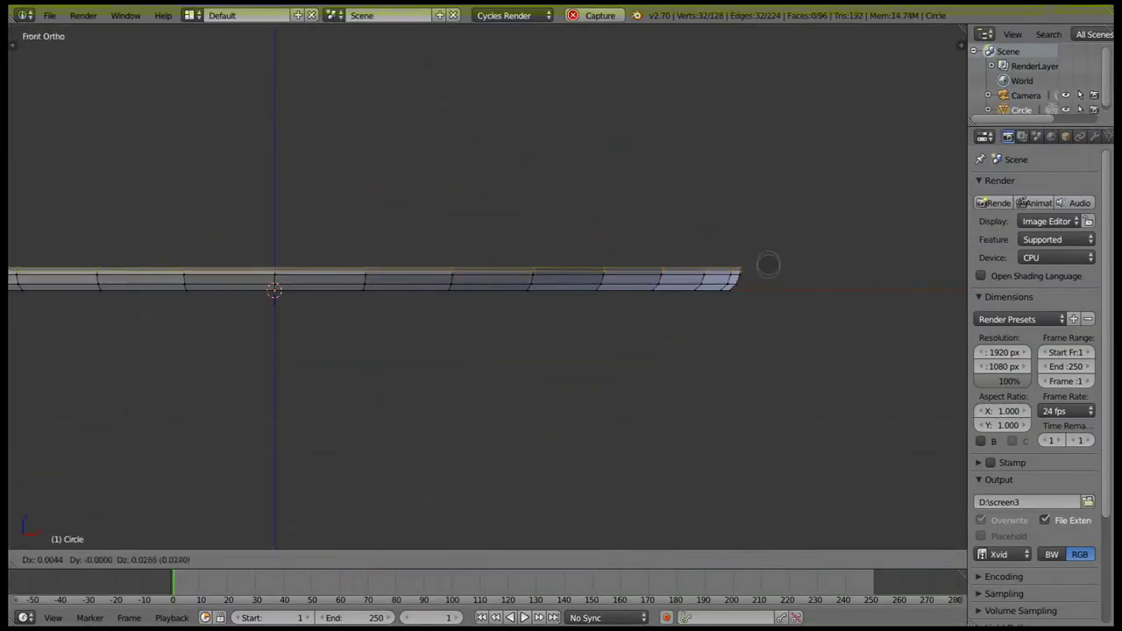
click(768, 264)
key(s)
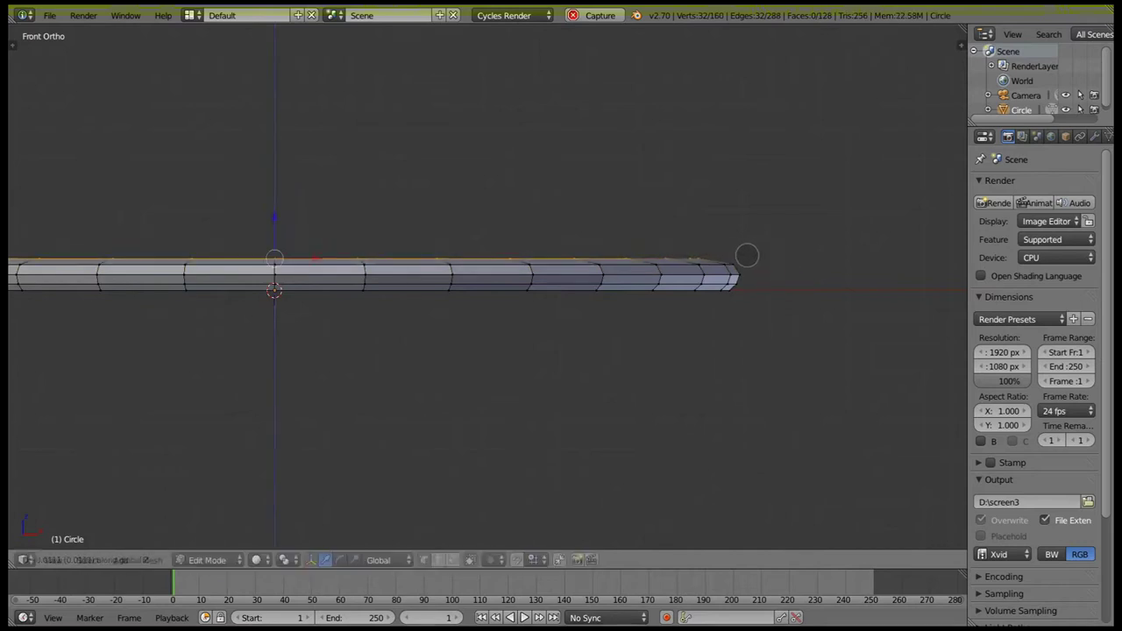
mouse_move(683, 250)
middle_down()
mouse_move(618, 278)
mouse_move(646, 233)
middle_up()
Step: Extrude two more rings and scale the last one inward to finish the flat disc base
key(e)
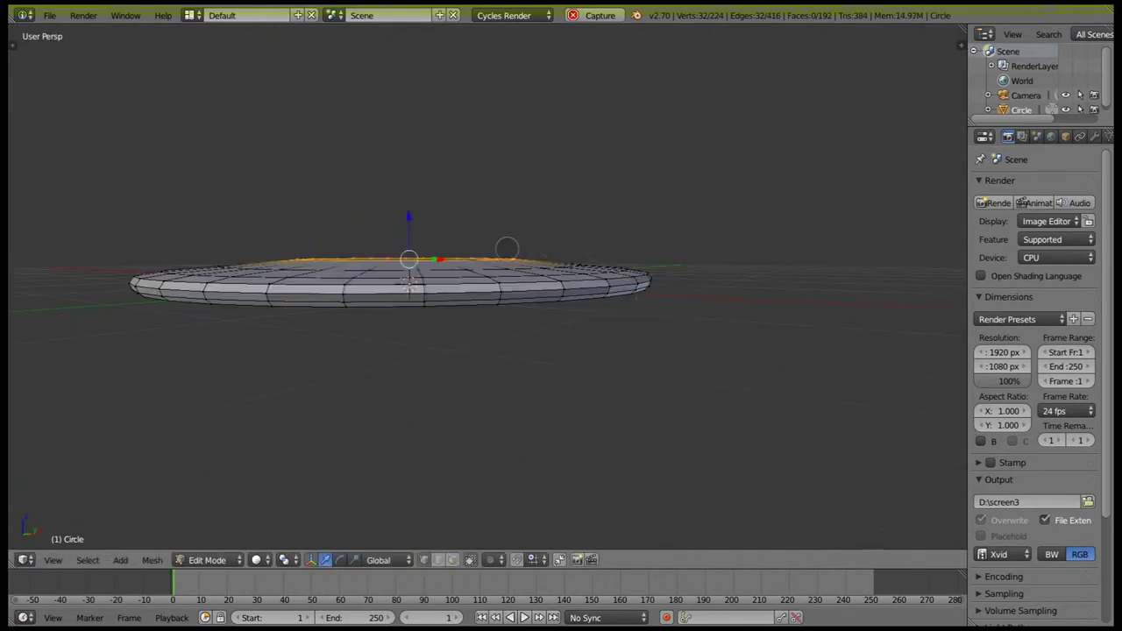
click(631, 304)
scroll(632, 304, up, 3)
key(e)
scroll(571, 296, down, 5)
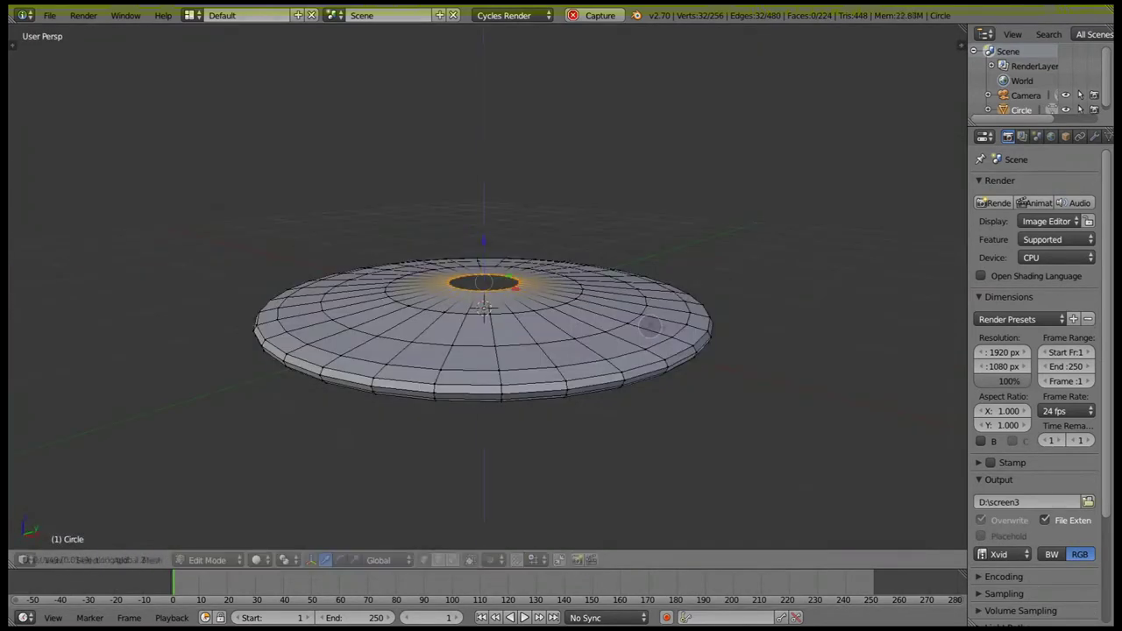
click(572, 295)
click(581, 105)
middle_drag(581, 105, 629, 318)
key(s)
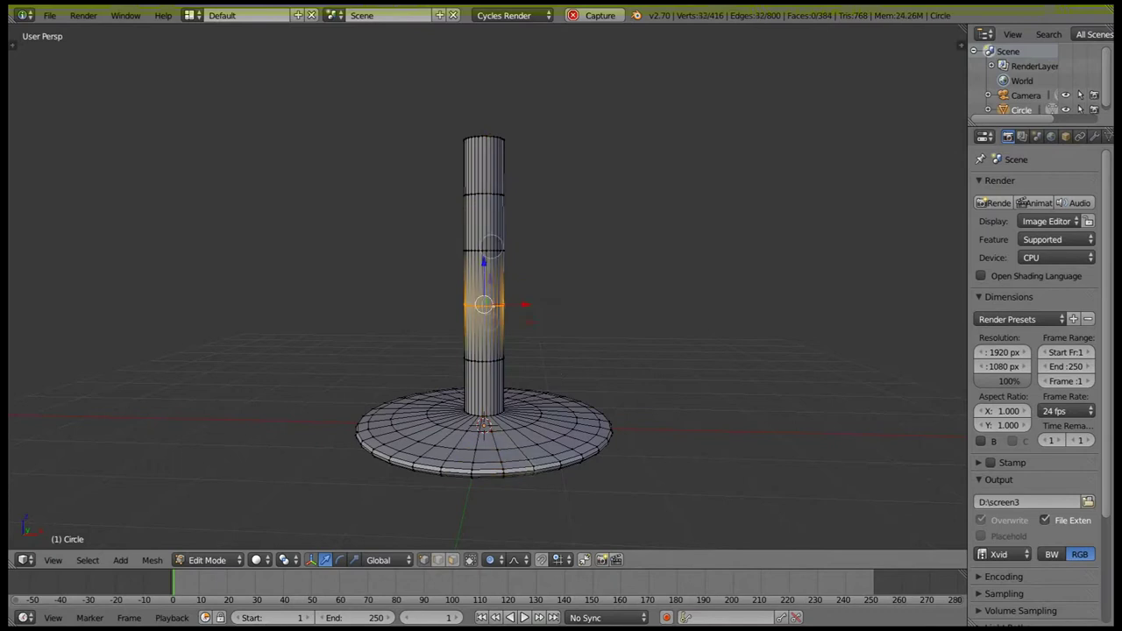
Step: Pinch a band around the middle of the stem inward
scroll(493, 248, up, 5)
alt+shift+right_click(493, 248)
scroll(493, 247, down, 4)
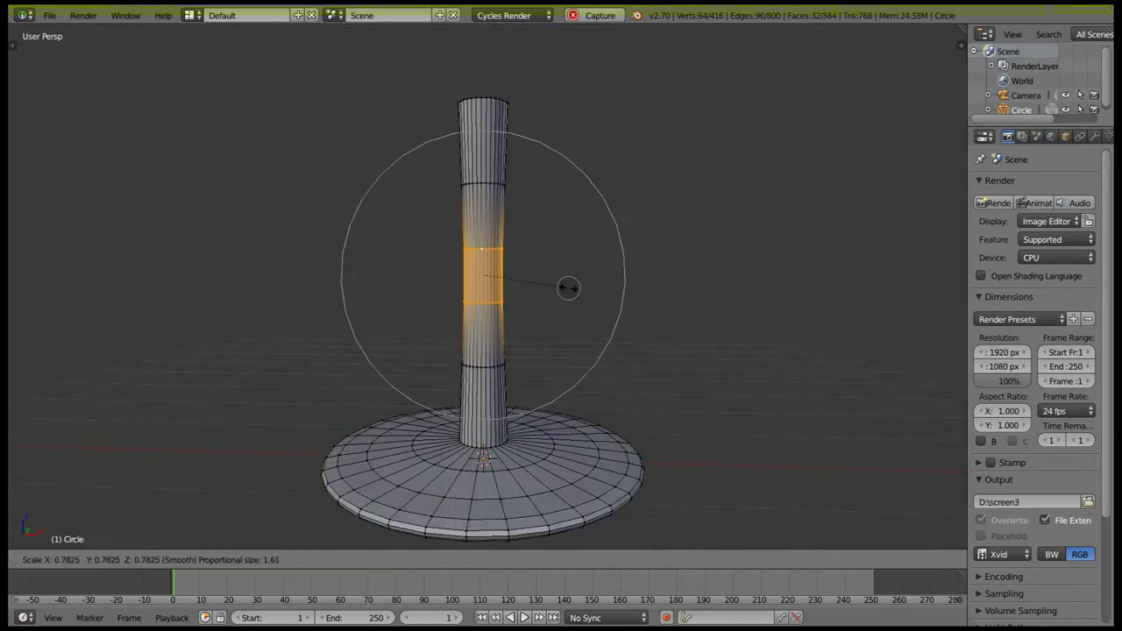
click(568, 288)
scroll(534, 291, down, 4)
scroll(504, 311, up, 5)
Step: Extrude the stem's top edge loop straight up along Z
alt+right_click(477, 212)
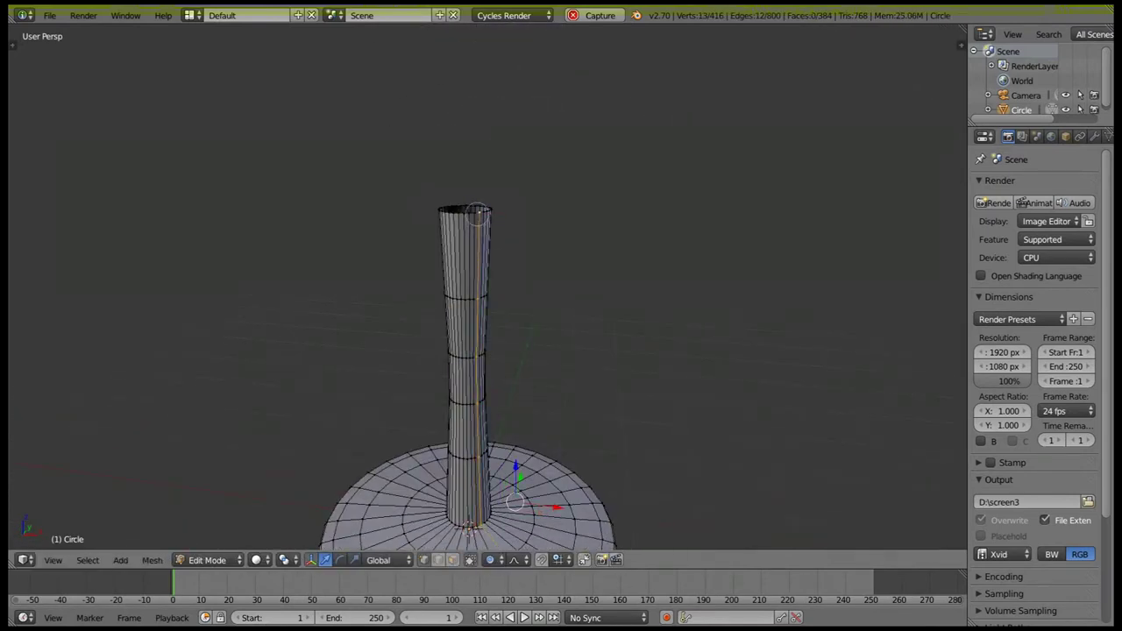
alt+right_click(478, 212)
key(KP_1)
key(KP_5)
key(e)
key(z)
click(611, 265)
Step: Extrude the stem top and scale it outward into a wide, shallow dish
key(e)
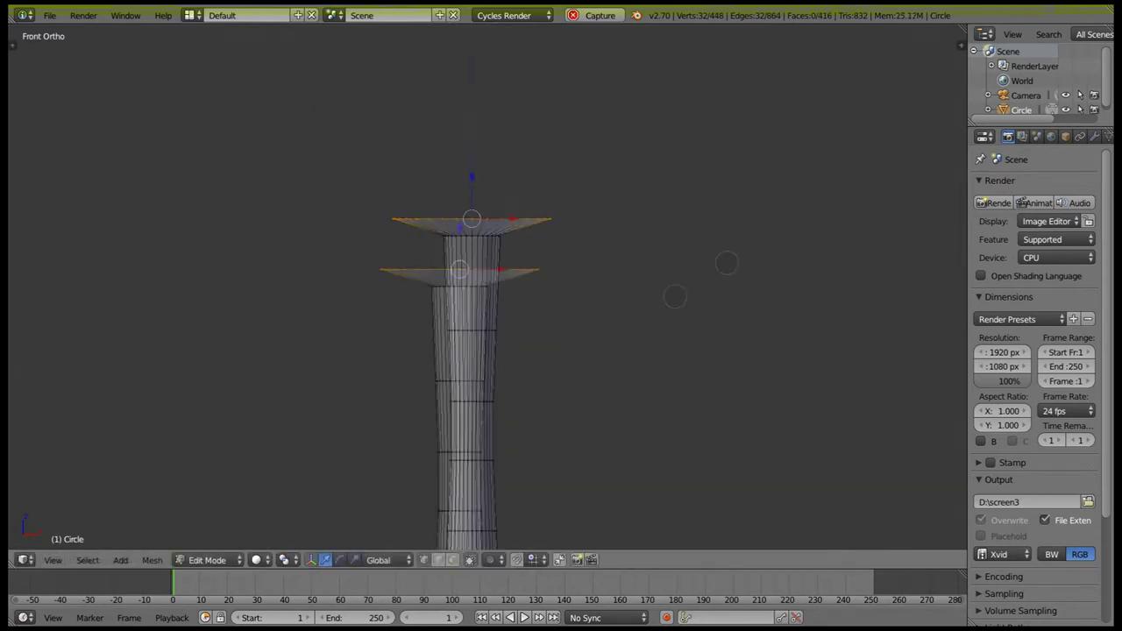
key(s)
click(856, 304)
key(e)
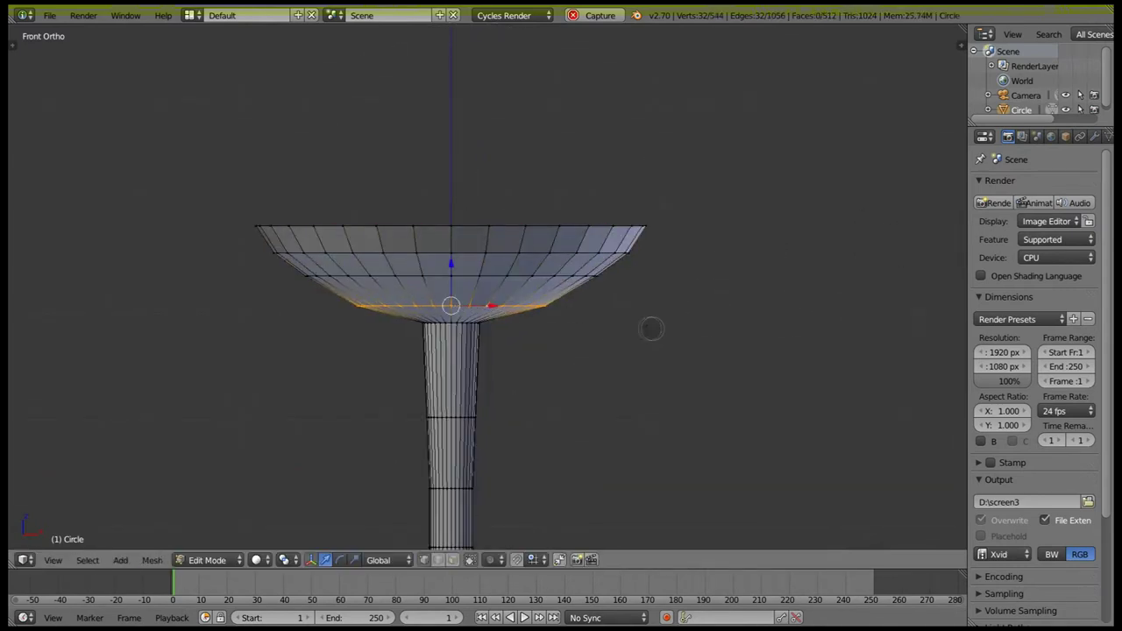
Step: Raise the dish rim with repeated vertical extrusions into a taller bowl
alt+right_click(543, 230)
scroll(619, 358, down, 3)
key(e)
key(z)
key(e)
key(z)
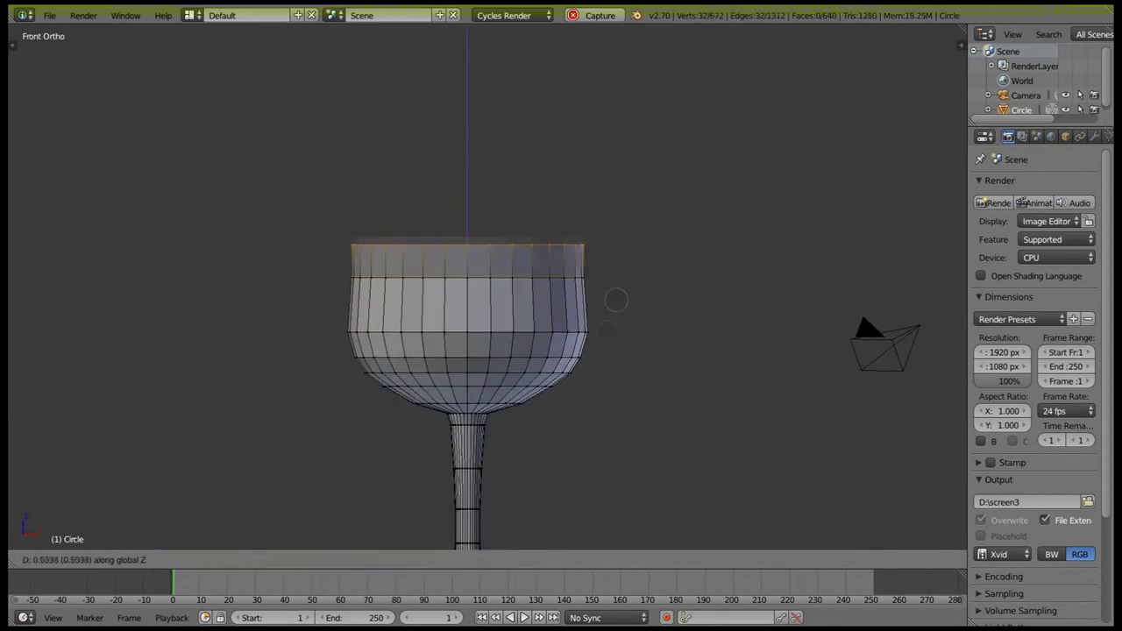
click(716, 310)
key(e)
key(z)
click(694, 252)
Step: Select the bowl faces in wireframe, try an extrude-scale, then clear the selection
middle_drag(694, 252, 631, 290)
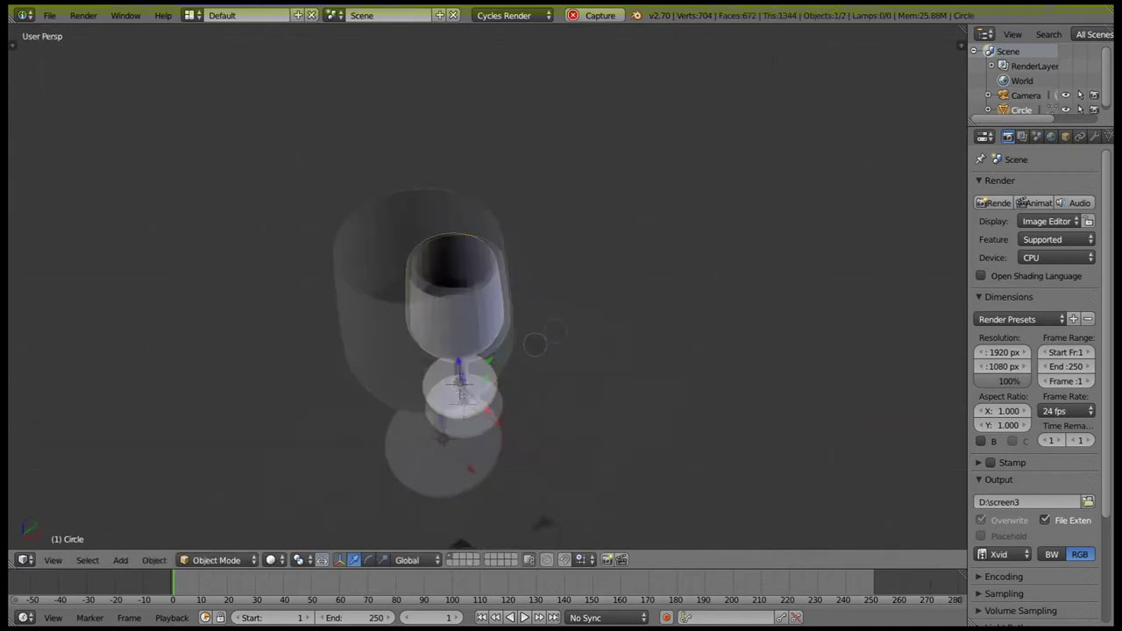
key(z)
key(ctrl+KP_Add)
key(ctrl+KP_Add)
key(ctrl+KP_Add)
scroll(576, 448, down, 4)
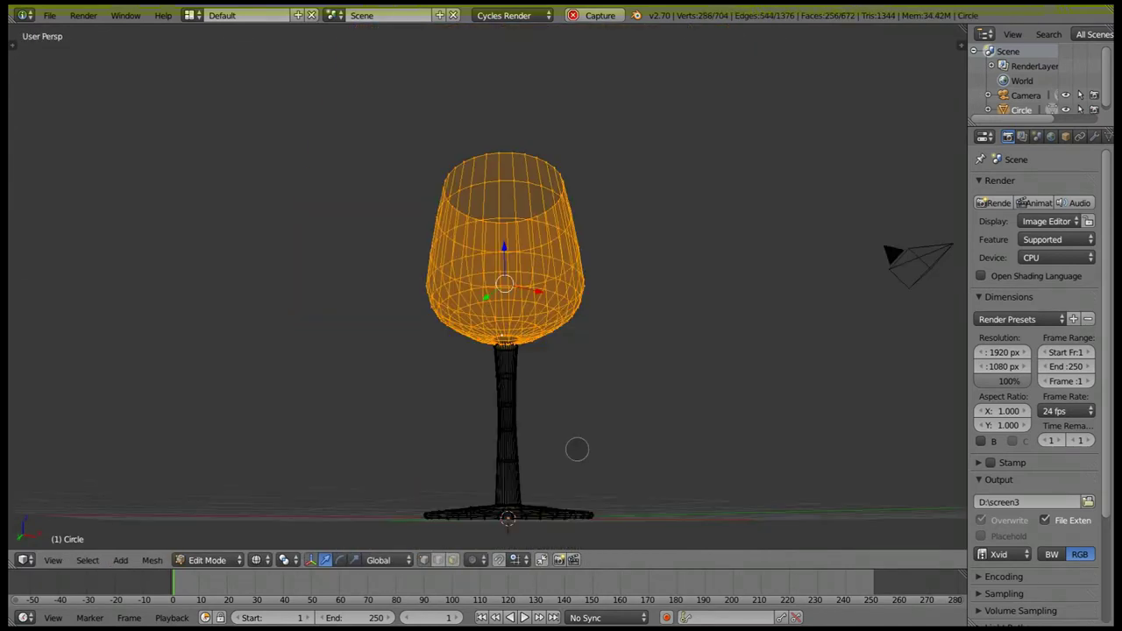
middle_drag(576, 448, 593, 446)
key(z)
key(e)
key(s)
key(z)
scroll(677, 413, up, 5)
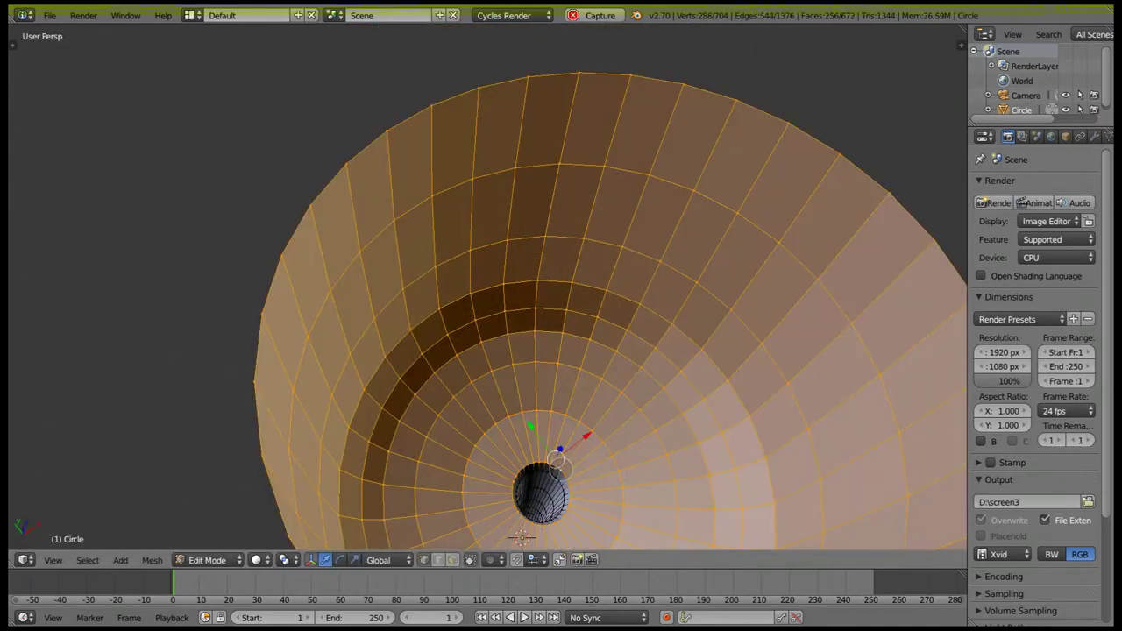
key(a)
scroll(641, 417, down, 1)
Step: Select the centre faces of the bowl and grow the selection across most of it
alt+right_click(641, 417)
key(ctrl+KP_Subtract)
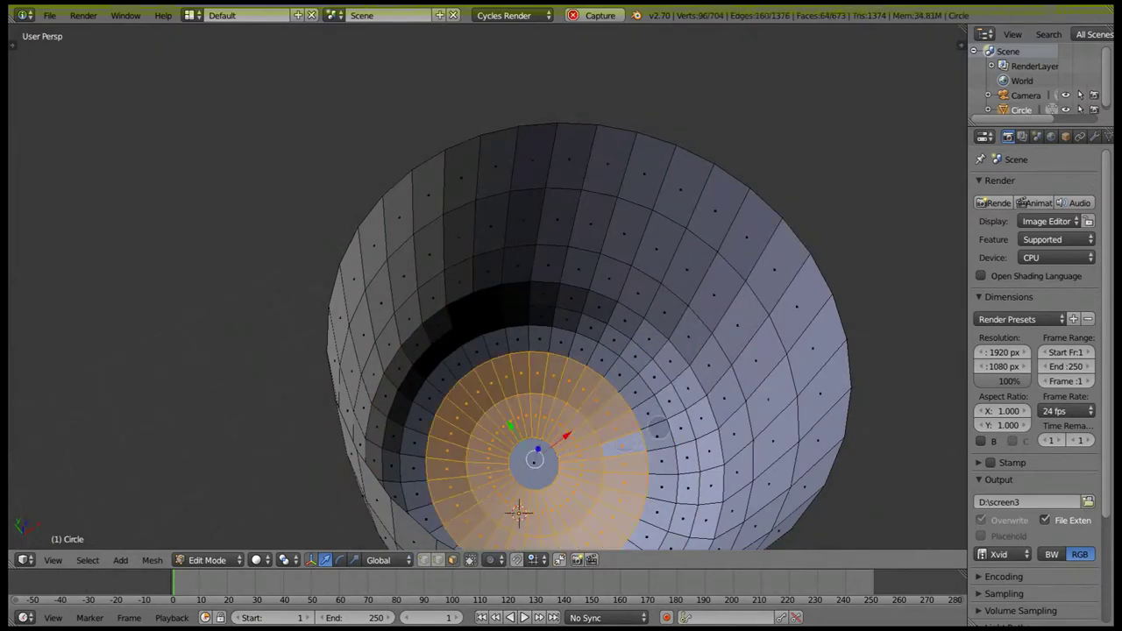
key(a)
right_click(536, 456)
key(ctrl+KP_Add)
key(ctrl+KP_Add)
key(ctrl+KP_Add)
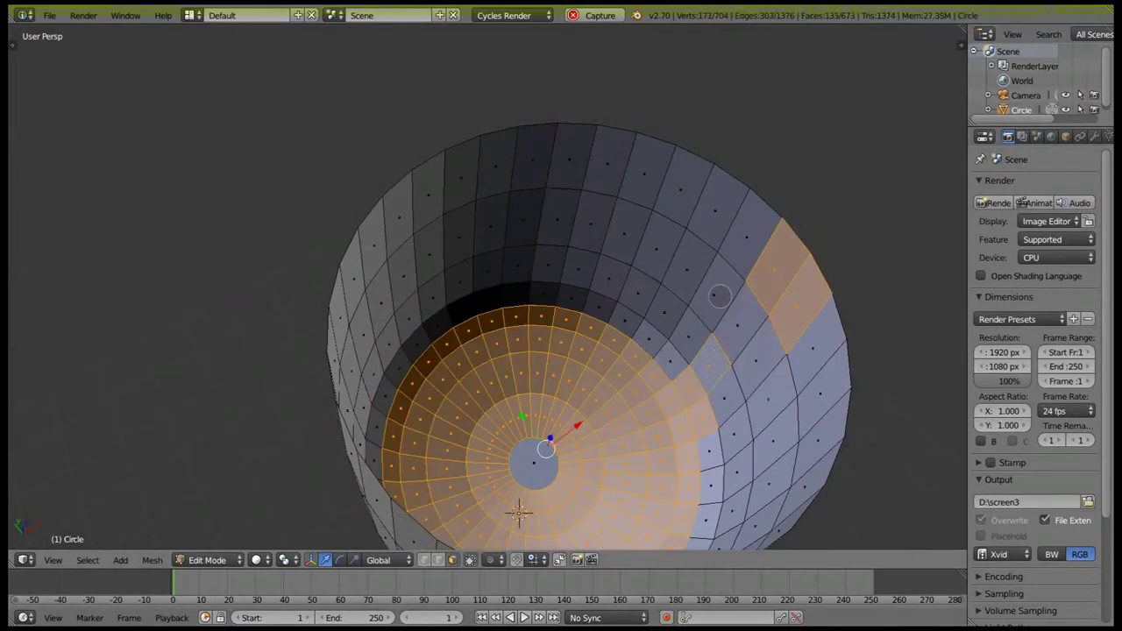
key(ctrl+KP_Add)
key(ctrl+KP_Add)
Step: Extrude the bowl faces and move them down inside to form the inner wall
key(e)
middle_drag(614, 368, 714, 388)
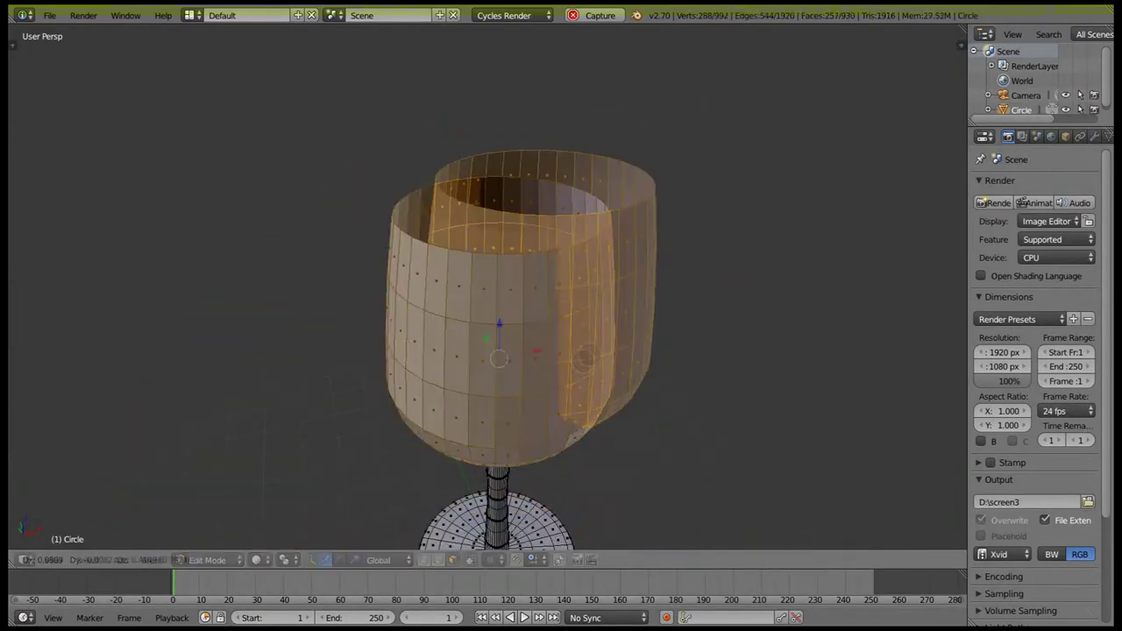
scroll(714, 388, down, 2)
key(z)
key(s)
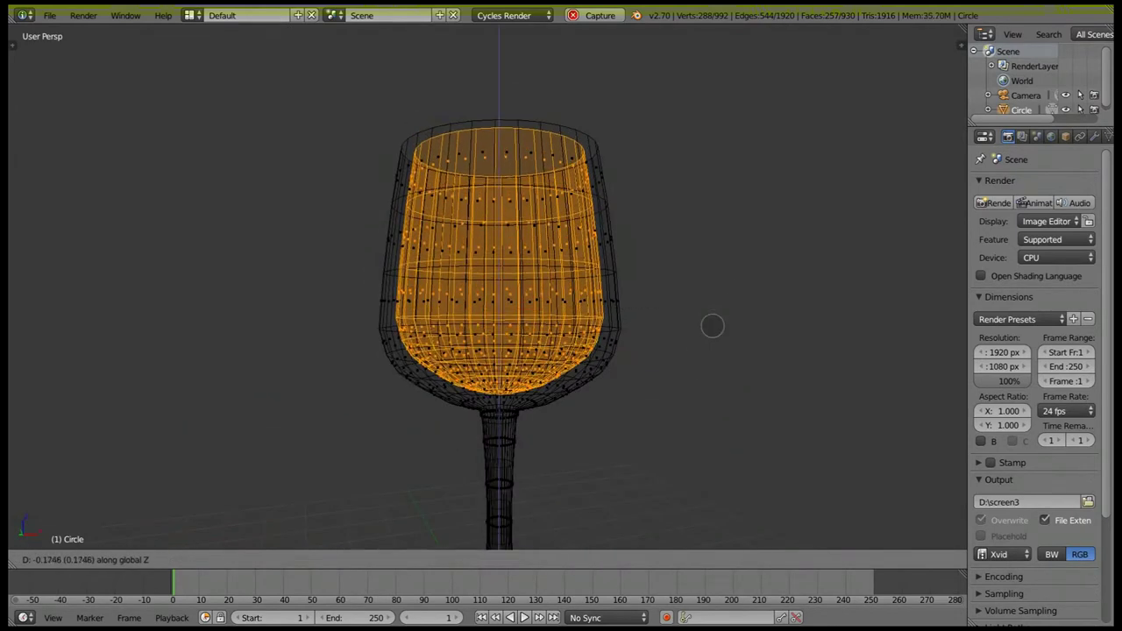
click(714, 323)
mouse_move(714, 323)
middle_down()
mouse_move(509, 374)
mouse_move(493, 430)
middle_up()
key(z)
right_click(510, 375)
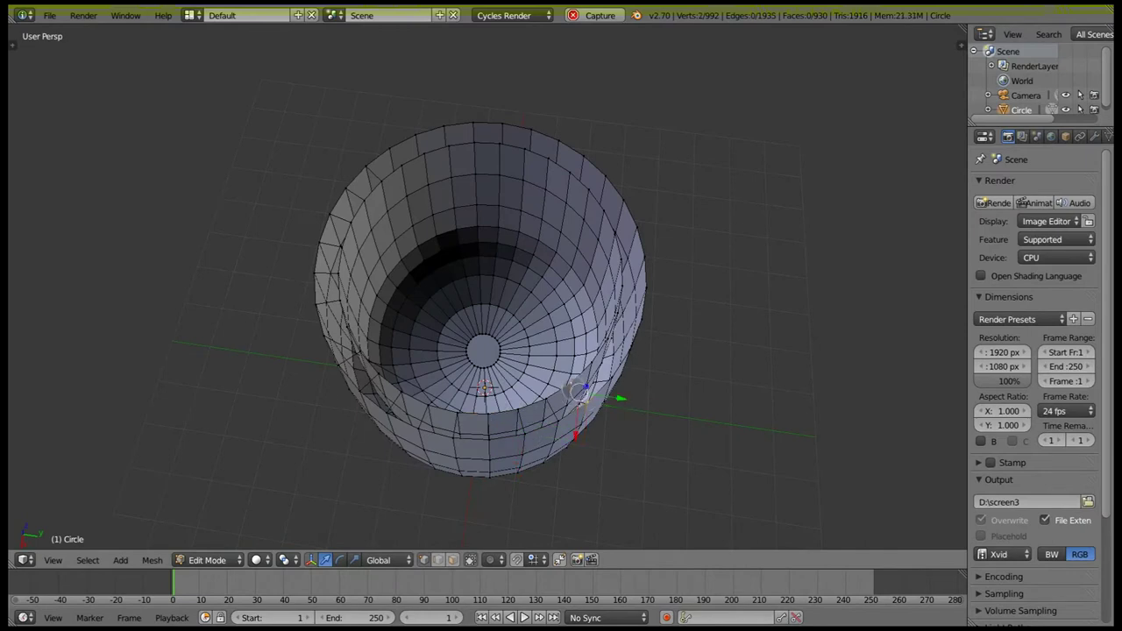
Step: Inspect the Subsurf-smoothed cup and give the selected edge loop a full crease of 1
scroll(493, 430, up, 5)
middle_drag(627, 314, 427, 379)
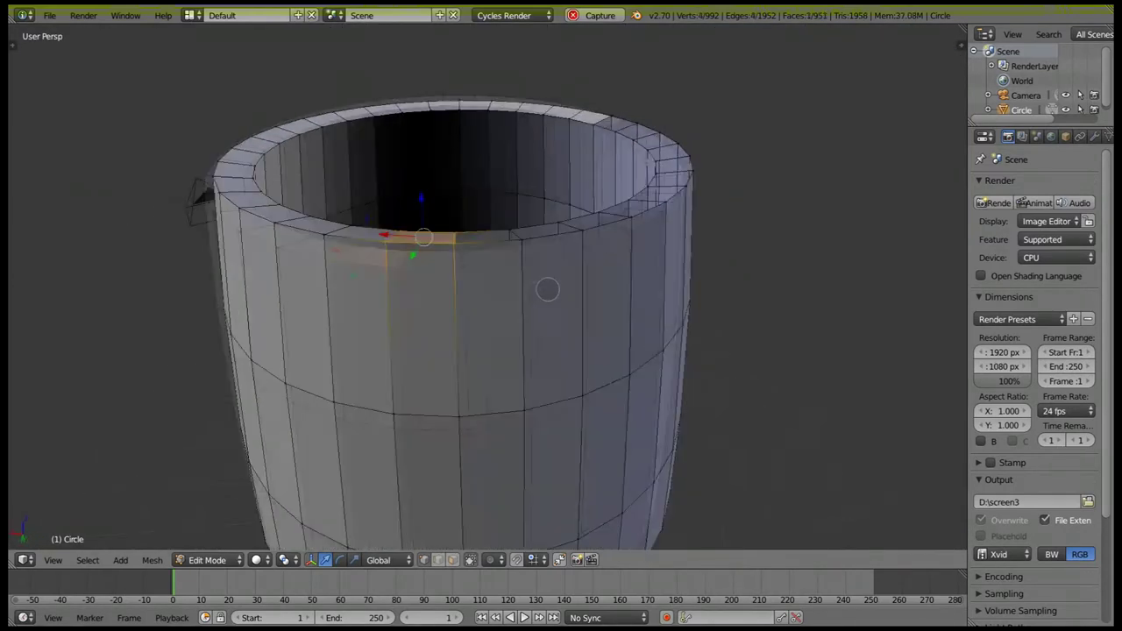
middle_drag(546, 289, 448, 266)
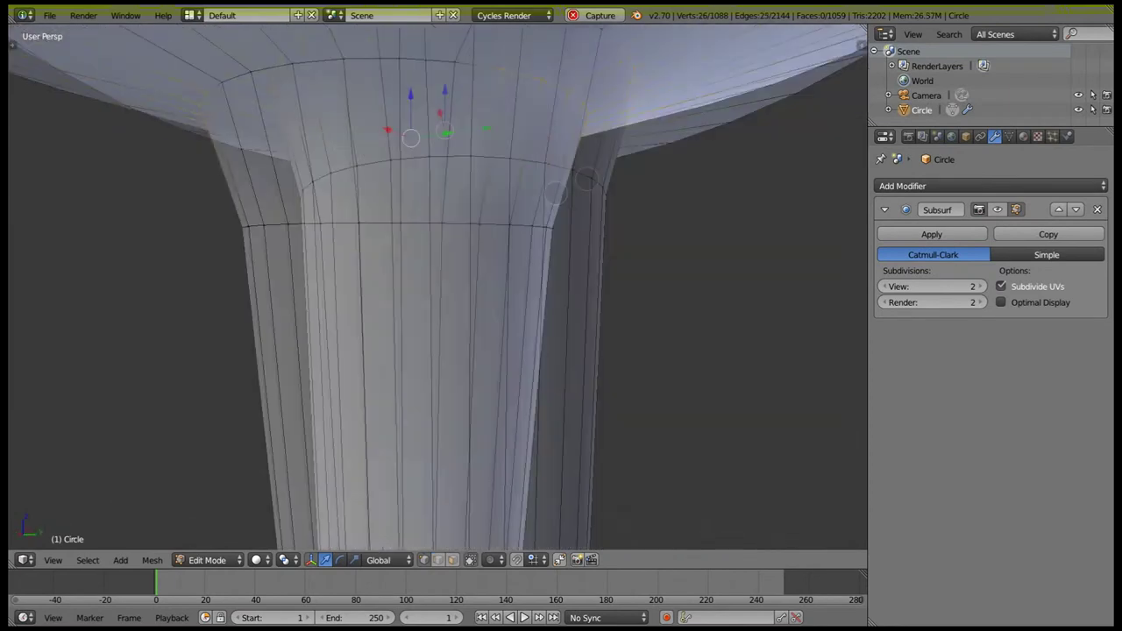
key(shift+e)
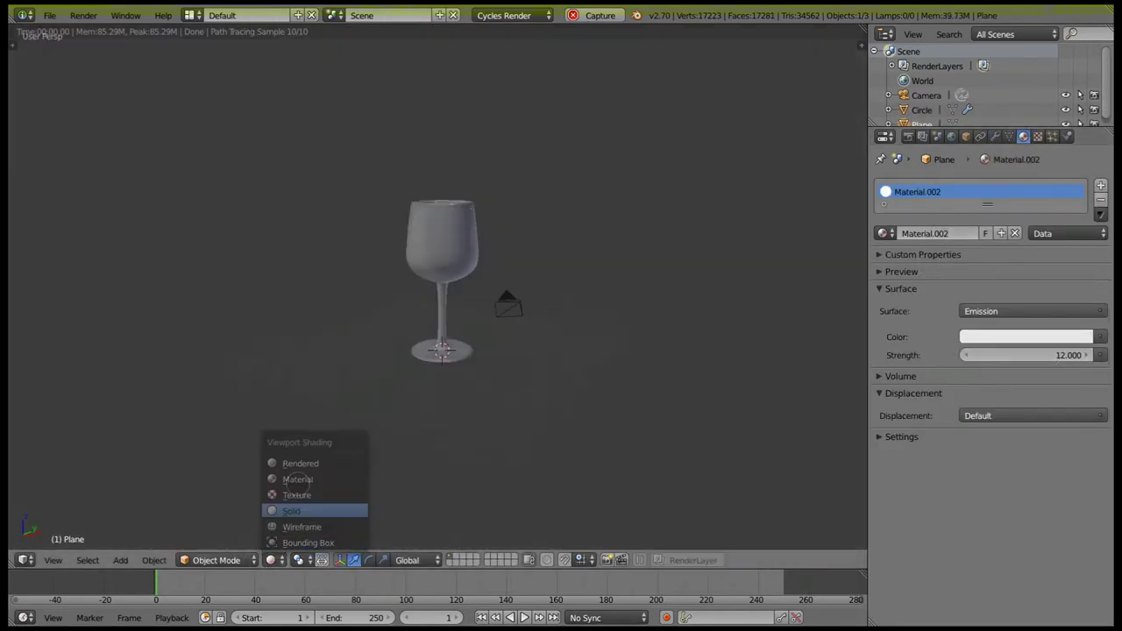
Step: Add a plane and scale it up into a floor beneath the glass, viewed from the front
key(shift+a)
click(464, 336)
key(s)
click(232, 414)
mouse_move(231, 414)
middle_down()
mouse_move(313, 301)
mouse_move(296, 320)
middle_up()
key(Tab)
key(KP_1)
Step: Extrude the floor's back edge up into a wall and smooth it with Subsurf level 2
key(e)
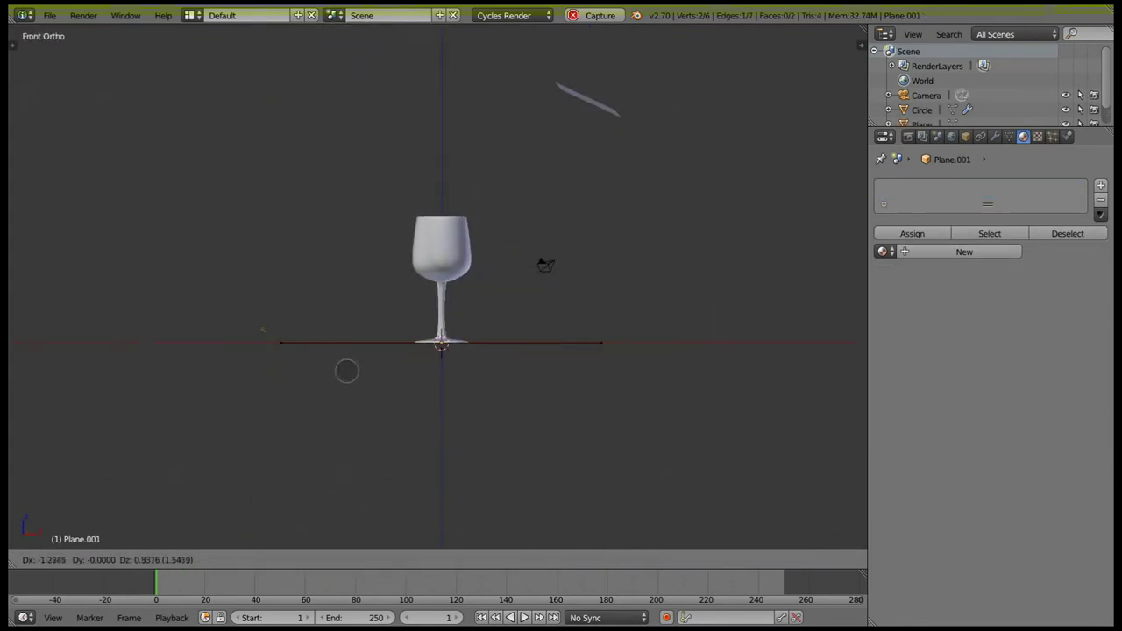
click(246, 49)
key(Tab)
middle_drag(245, 48, 213, 243)
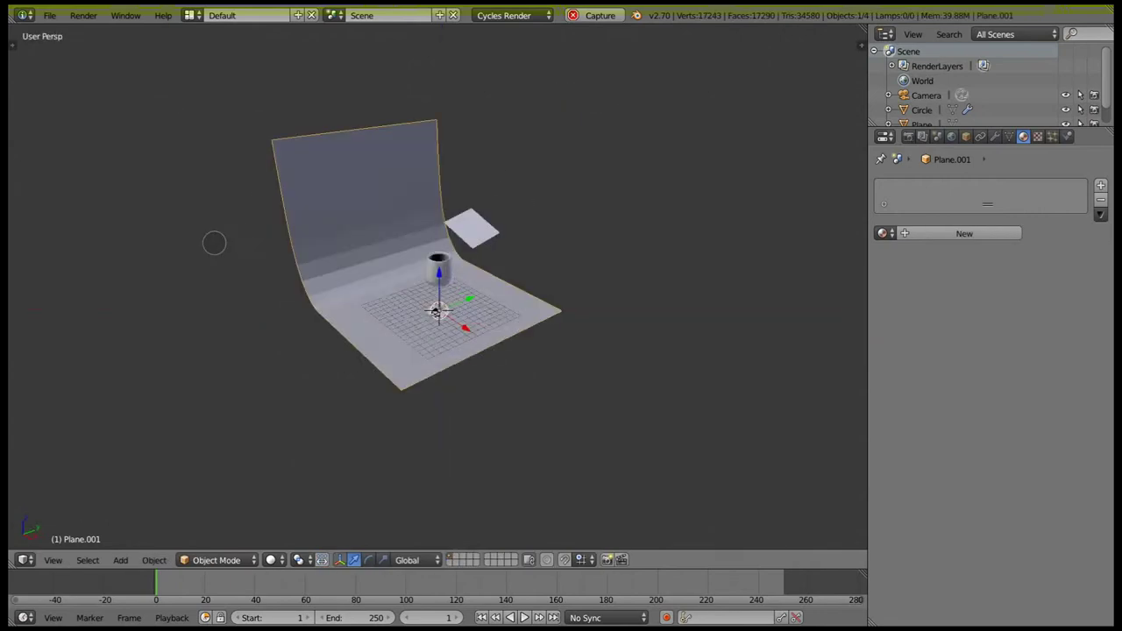
key(ctrl+2)
Step: Frame the glass through the scene camera and preview the shot in rendered shading
middle_drag(801, 426, 412, 254)
key(KP_0)
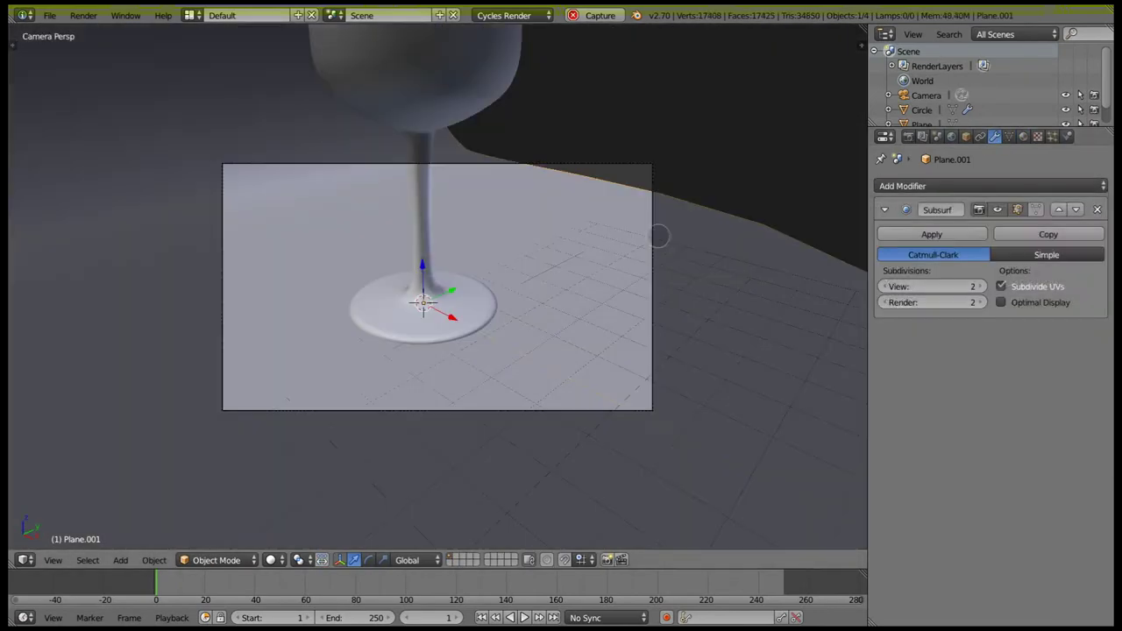
key(shift+f)
click(270, 560)
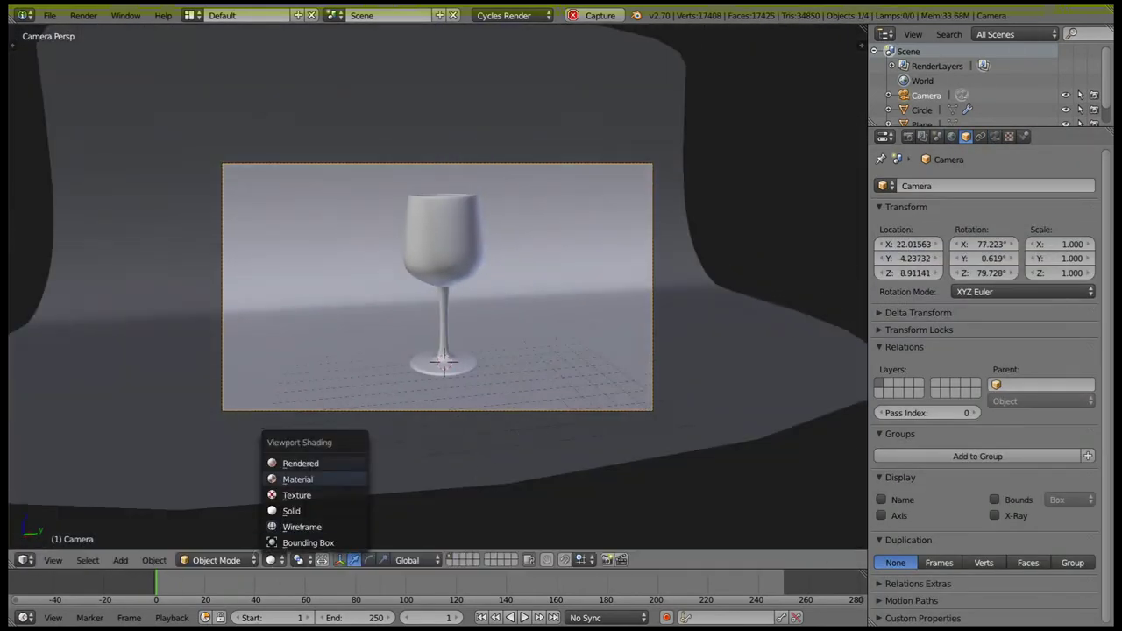
click(296, 461)
click(296, 512)
middle_drag(438, 285, 527, 263)
Step: Set the light plane's Emission Strength to 24 and check the lighting through the camera
right_click(263, 394)
click(1024, 136)
scroll(439, 290, down, 5)
right_click(527, 195)
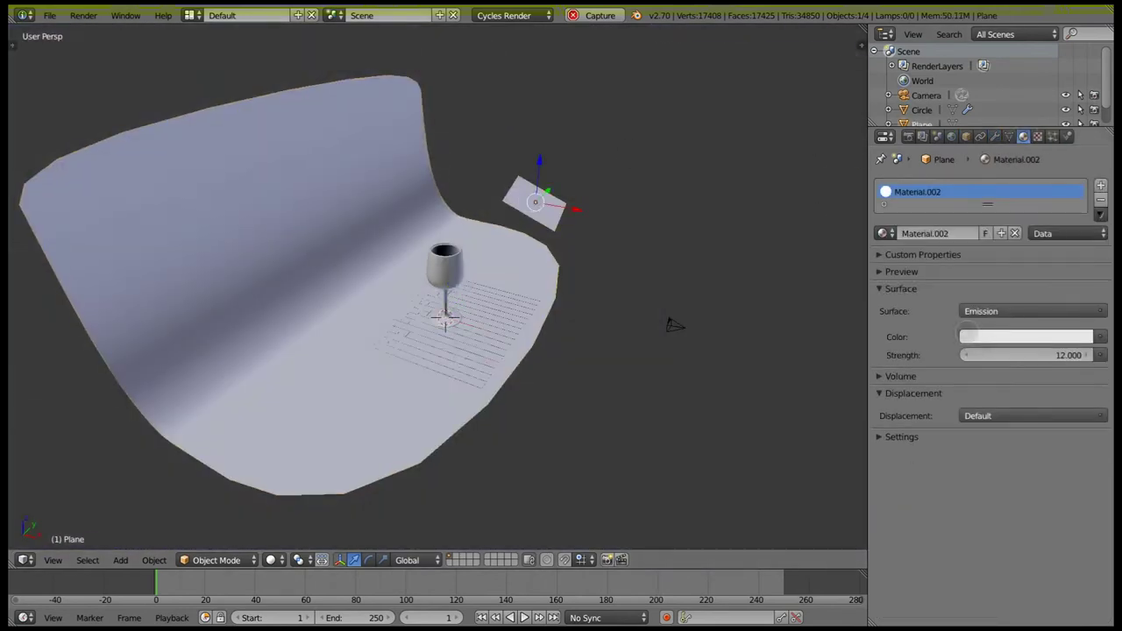
key(KP_0)
key(shift+z)
click(270, 560)
click(291, 511)
middle_drag(291, 512, 309, 243)
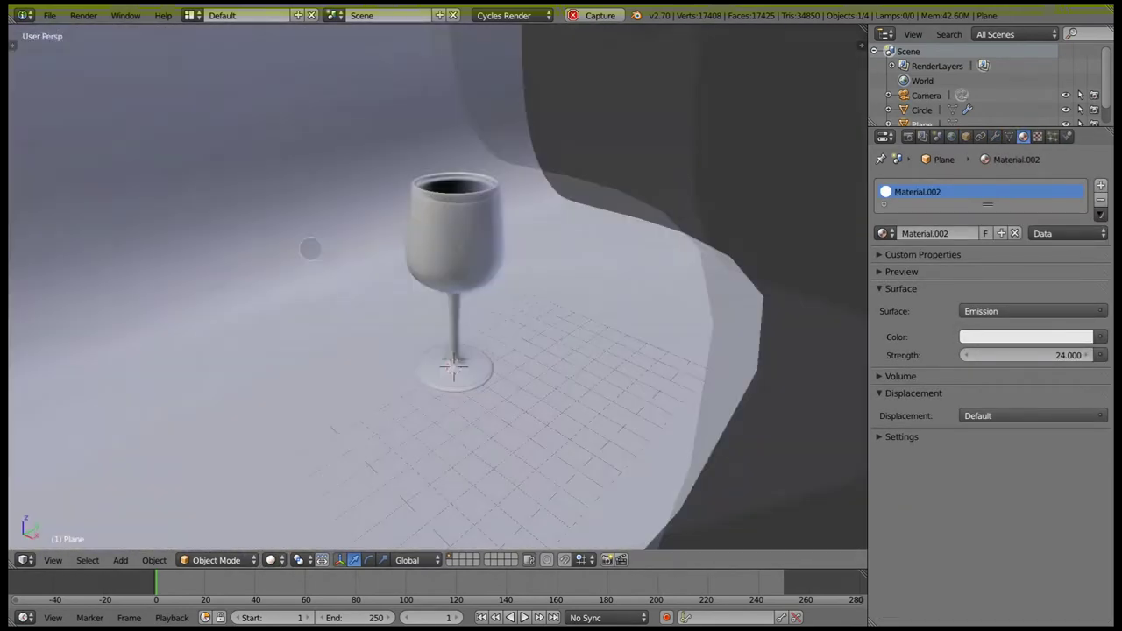
scroll(501, 193, up, 6)
Step: Give the glass rim edge loop a full crease and check it smoothed
right_click(413, 181)
key(Tab)
alt+right_click(280, 110)
middle_drag(280, 110, 586, 163)
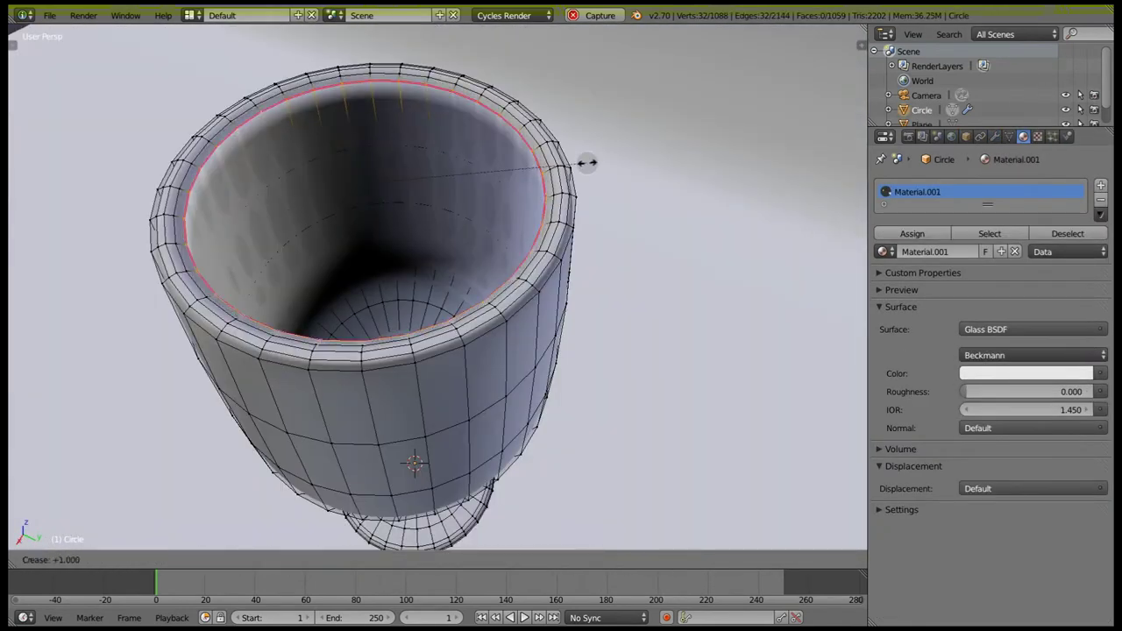
key(Tab)
key(Tab)
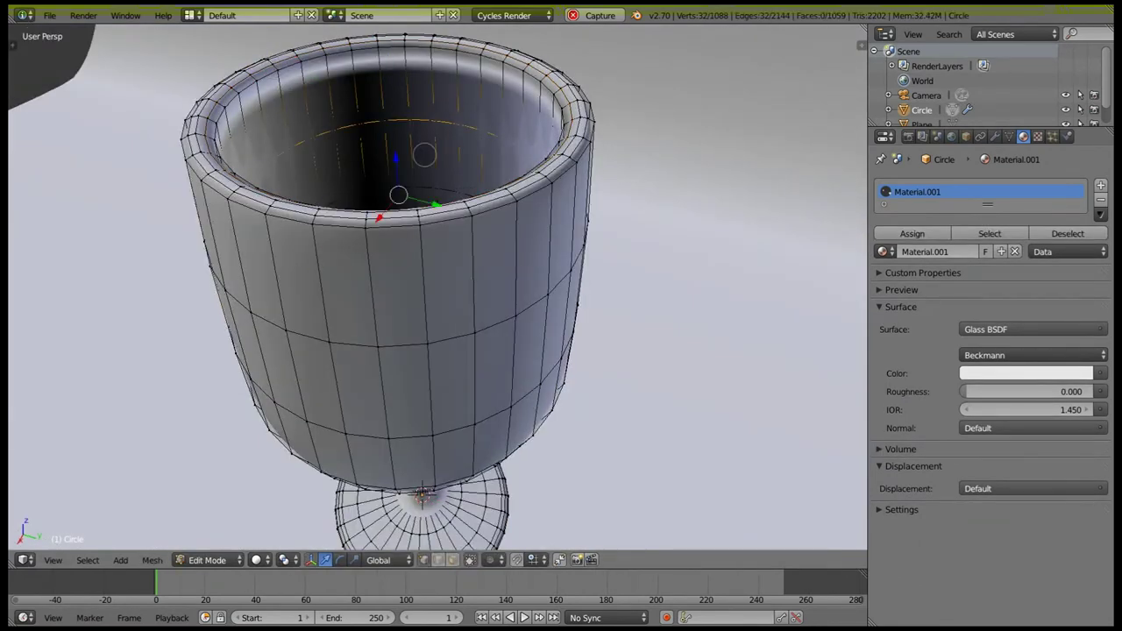
key(Tab)
scroll(439, 289, down, 5)
Step: Preview the whole set in rendered view, then move to an empty layer for a new object
click(270, 559)
click(290, 457)
click(270, 560)
click(289, 499)
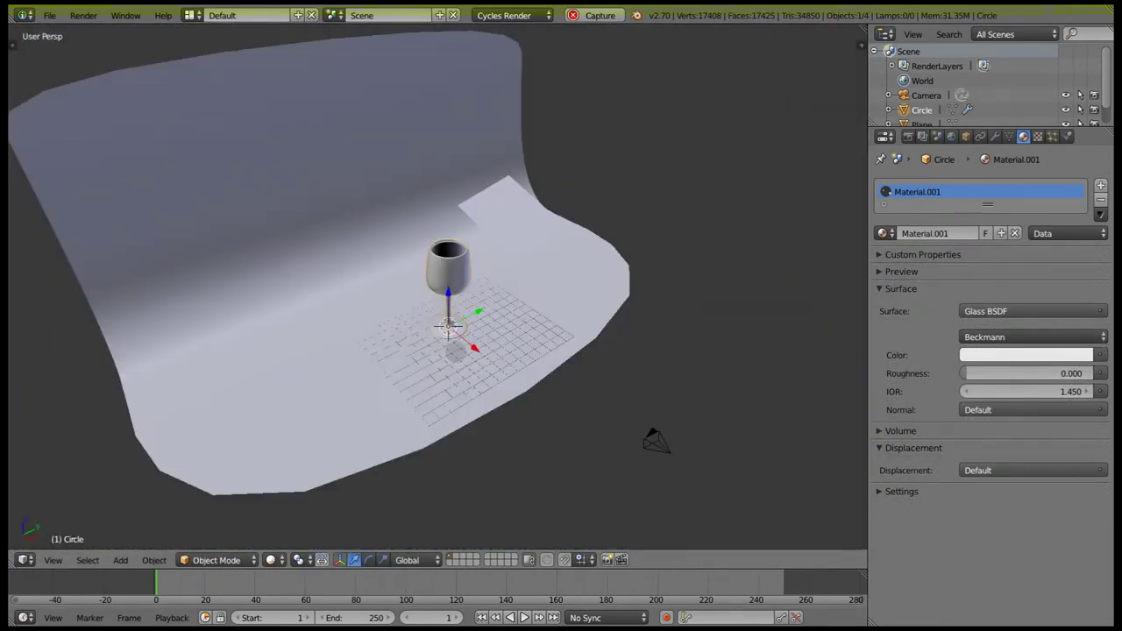
key(a)
key(a)
key(Delete)
key(shift+a)
Step: Add an enlarged circle and extrude two wall sections, narrowing the top ring
click(466, 330)
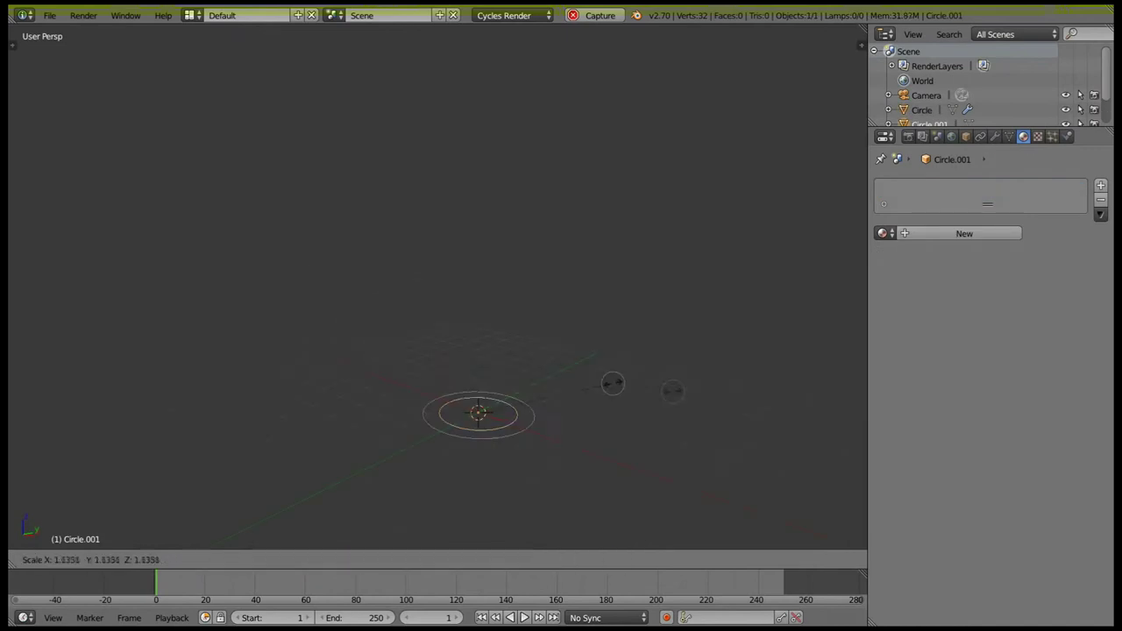
key(Tab)
click(673, 480)
key(e)
key(z)
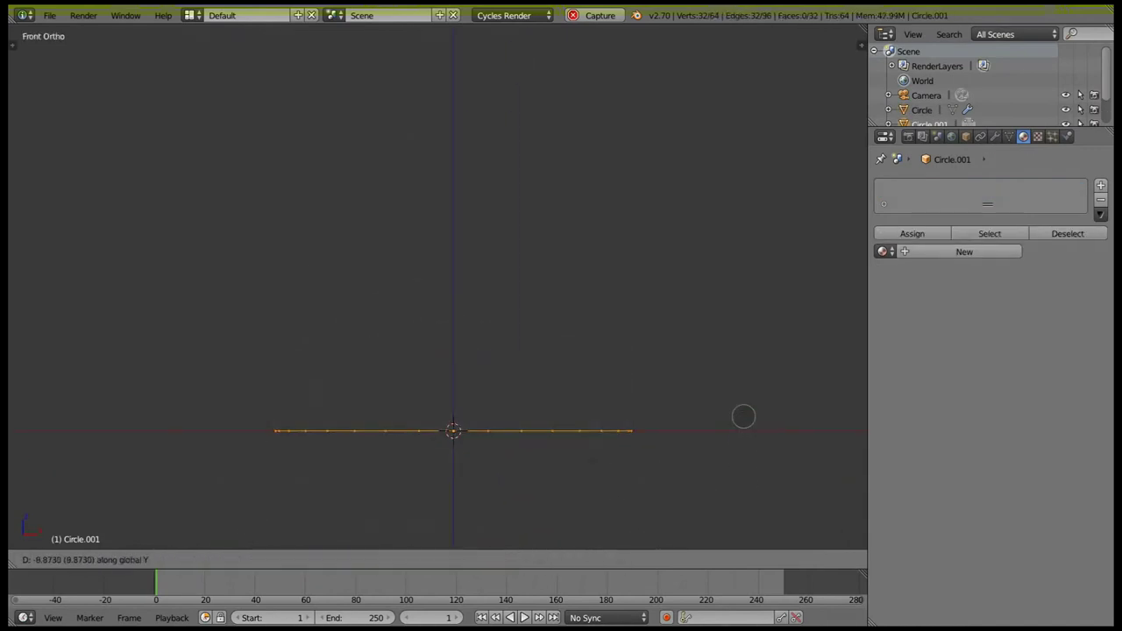
click(746, 353)
key(e)
key(z)
click(787, 270)
key(s)
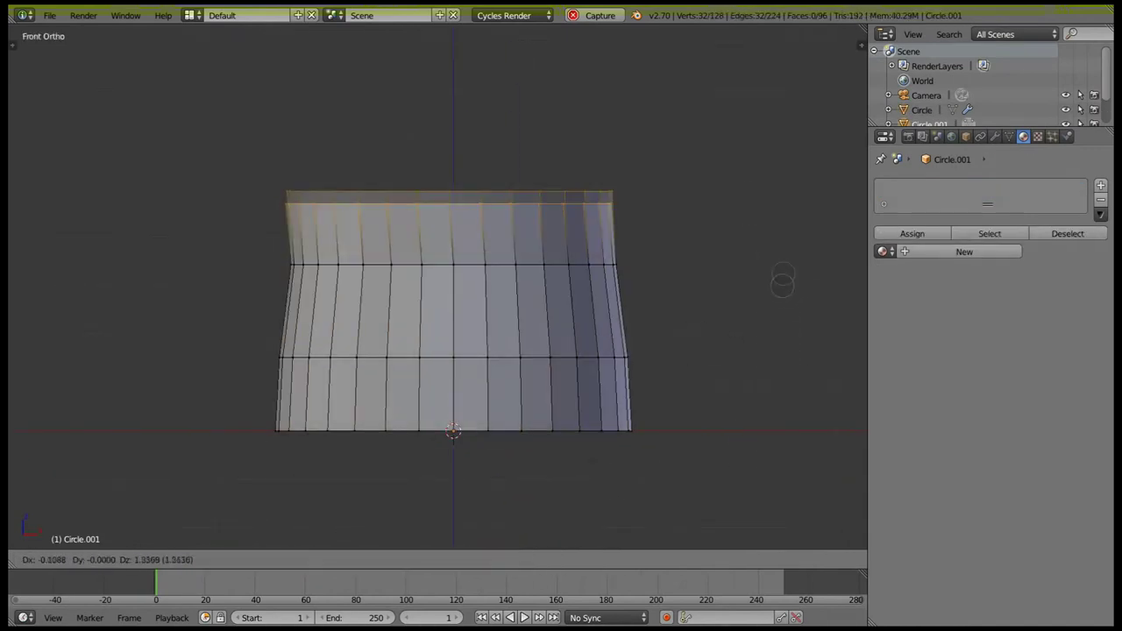
click(777, 289)
Step: Extrude and scale further rings upward to shape the tapered lamp shade
key(e)
key(z)
click(746, 284)
key(e)
key(z)
key(s)
click(783, 181)
scroll(572, 243, down, 4)
key(e)
key(z)
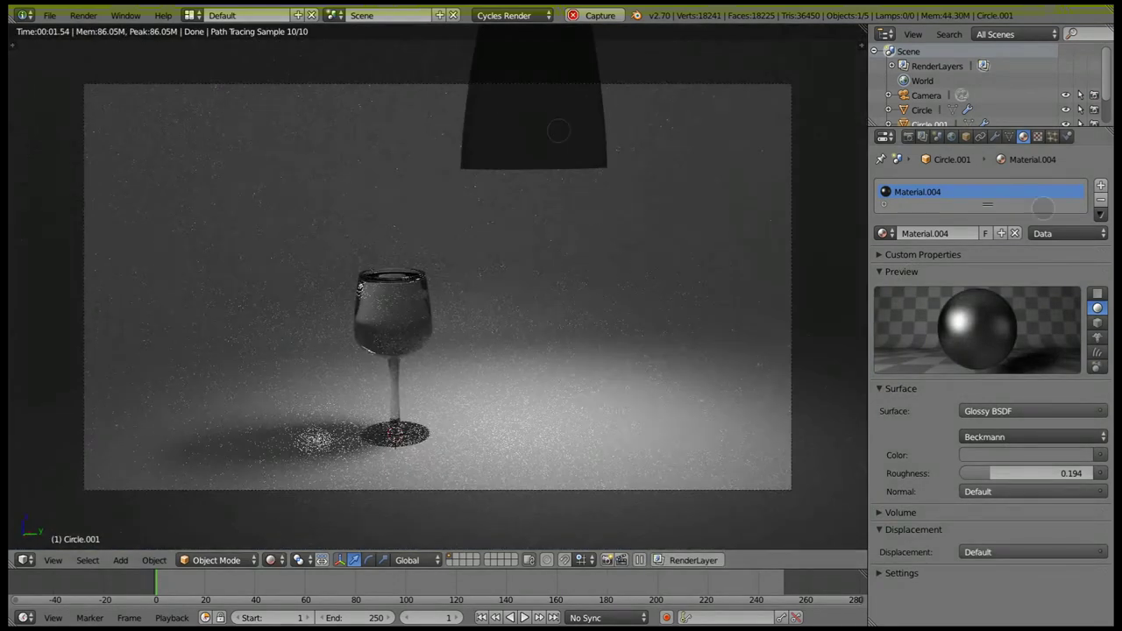
Step: Set the world Color to Image Texture, then switch to solid shading and move the new plane
click(1100, 455)
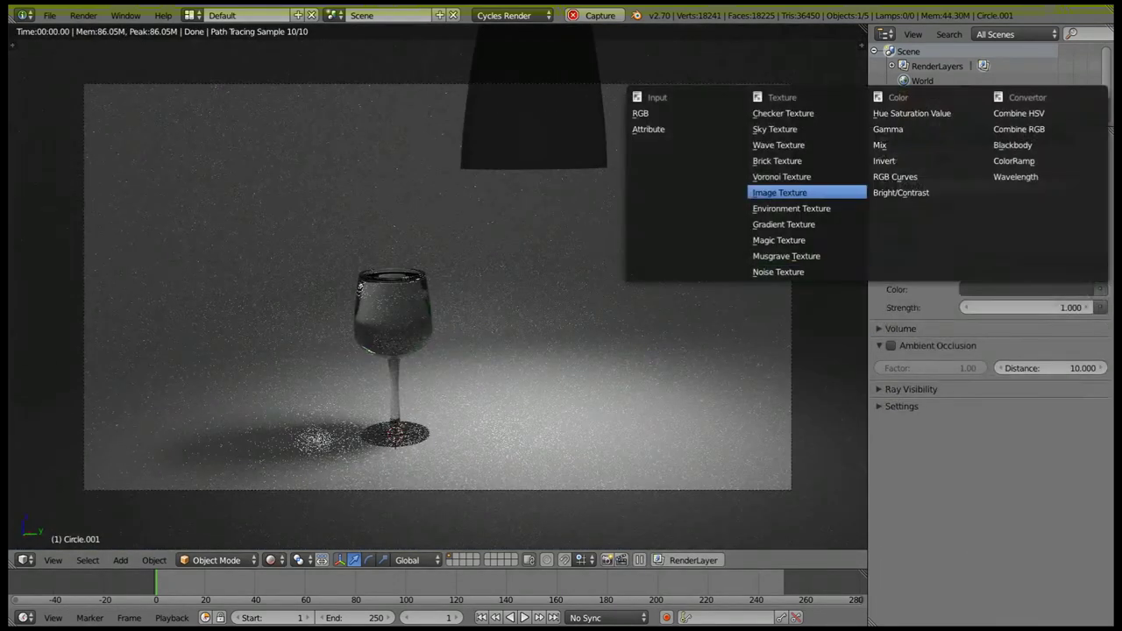
click(827, 187)
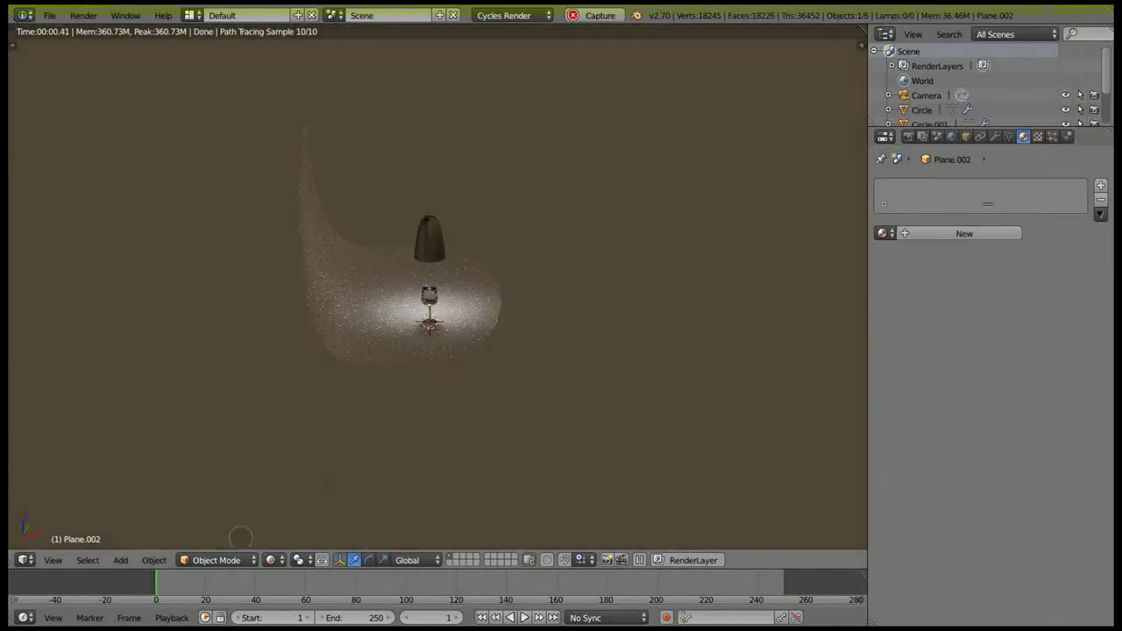
key(shift+z)
key(g)
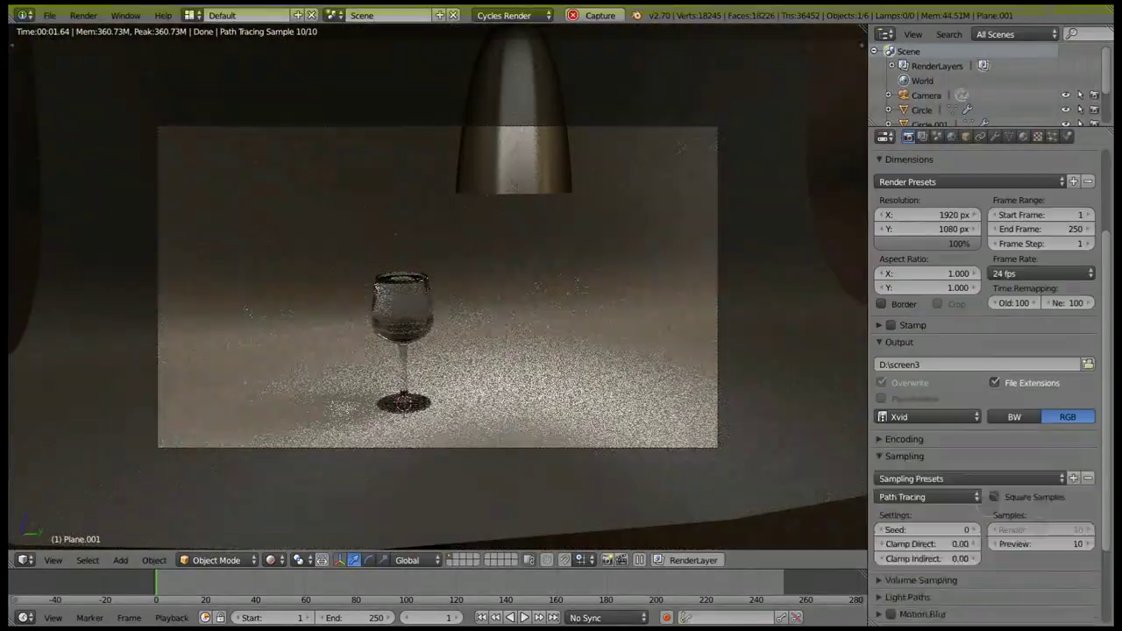
Step: Fit the Cycles Render Result in the Image Editor, then zoom in on it
key(Home)
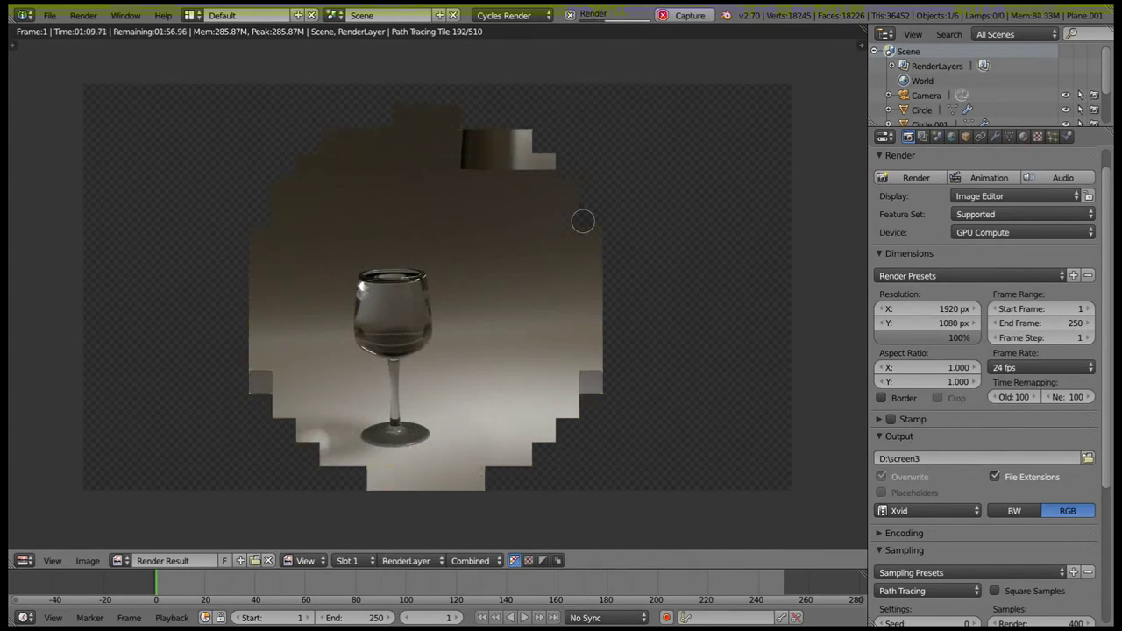
scroll(535, 207, up, 1)
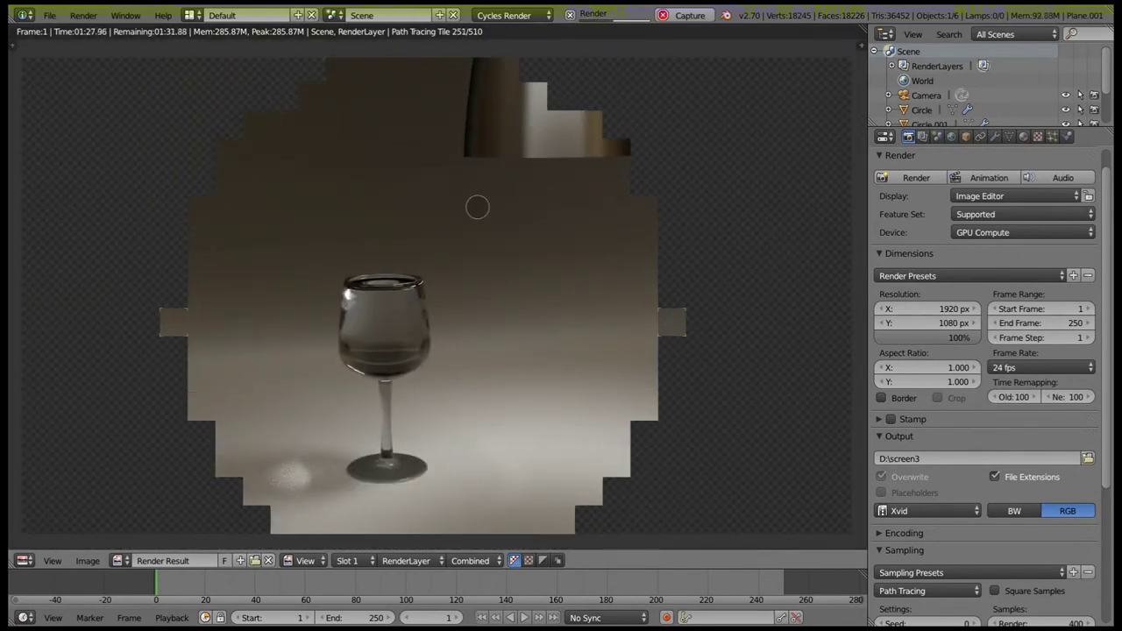